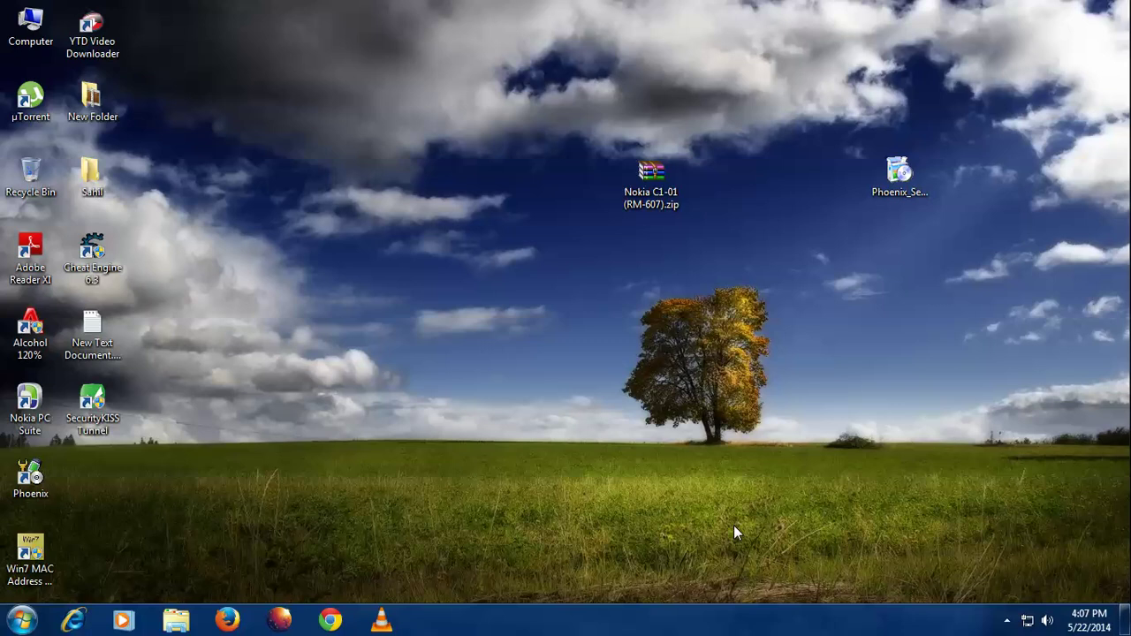
# Move the Chrome window with the Phoenix Service Software download page out of the way
pyautogui.moveTo(1016, 301); pyautogui.dragTo(939, 169)
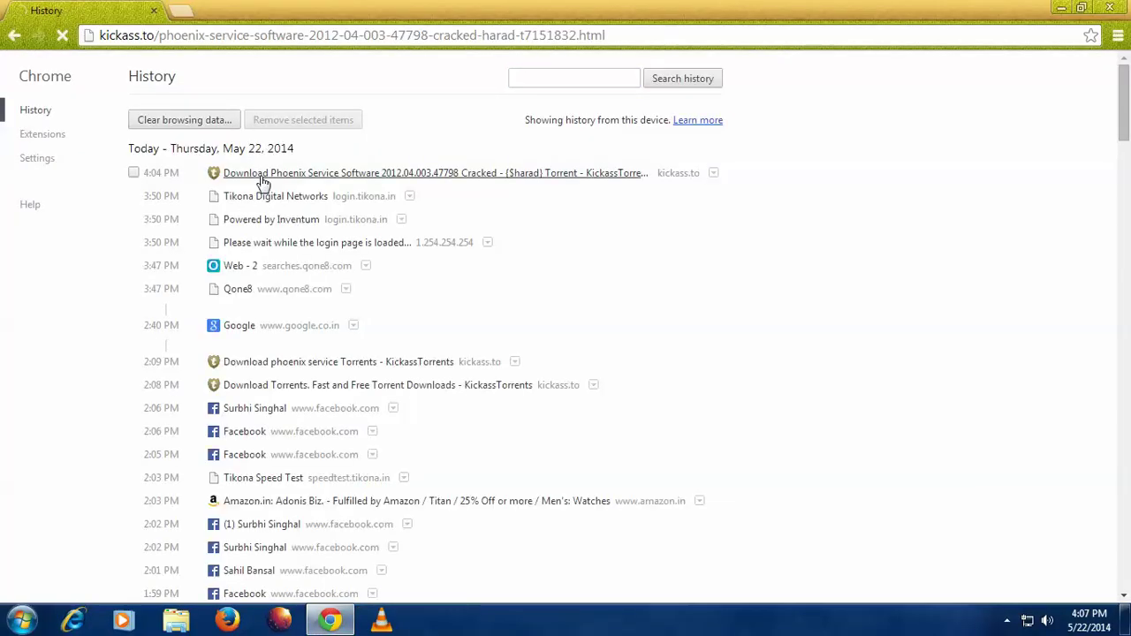
pyautogui.click(1061, 9)
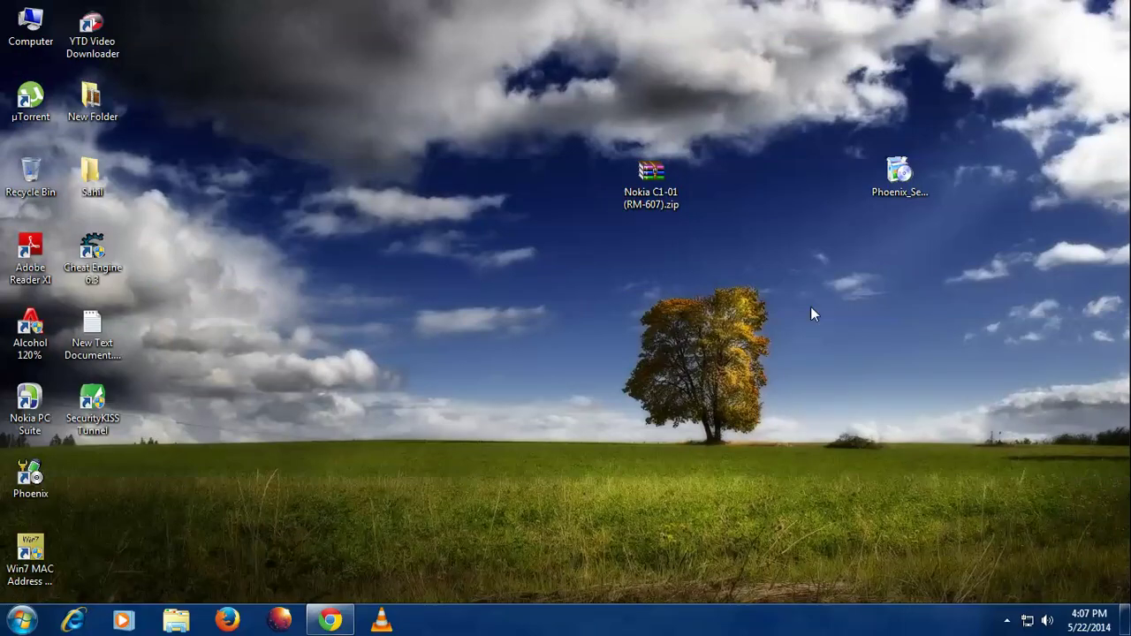
pyautogui.moveTo(813, 314); pyautogui.dragTo(980, 153)
pyautogui.moveTo(254, 488); pyautogui.dragTo(45, 475)
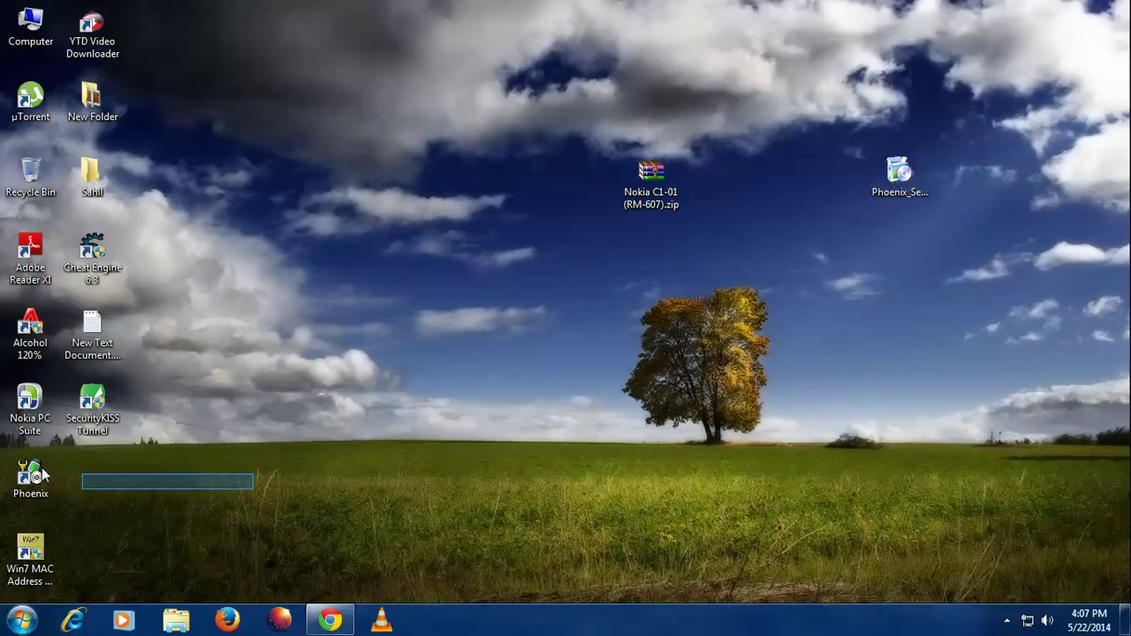
pyautogui.click(696, 422)
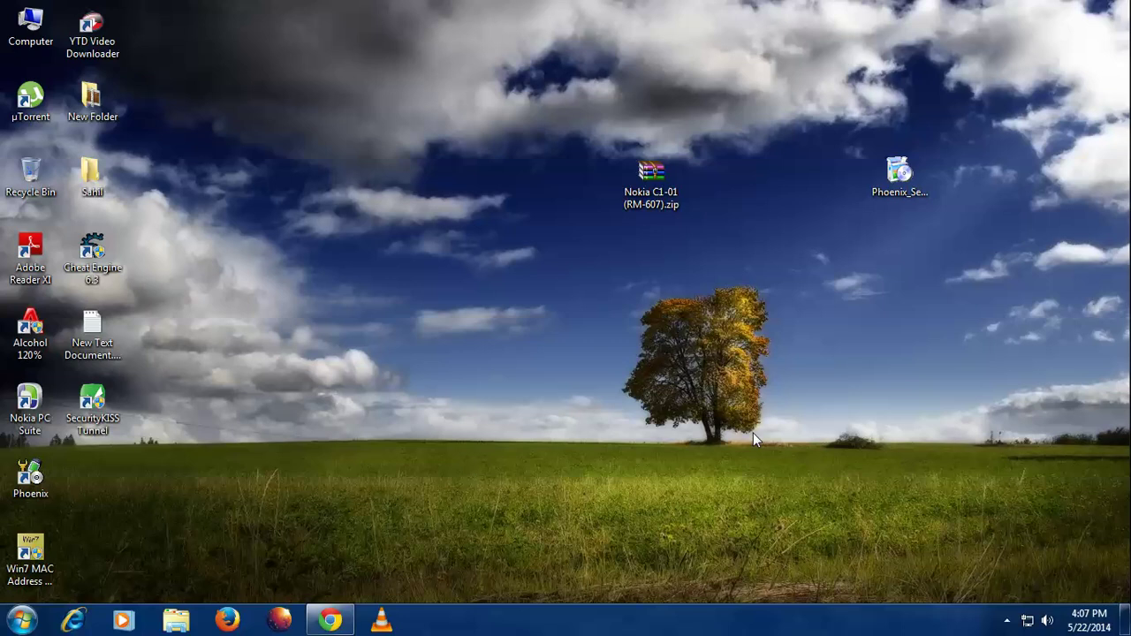
pyautogui.moveTo(809, 287); pyautogui.dragTo(551, 91)
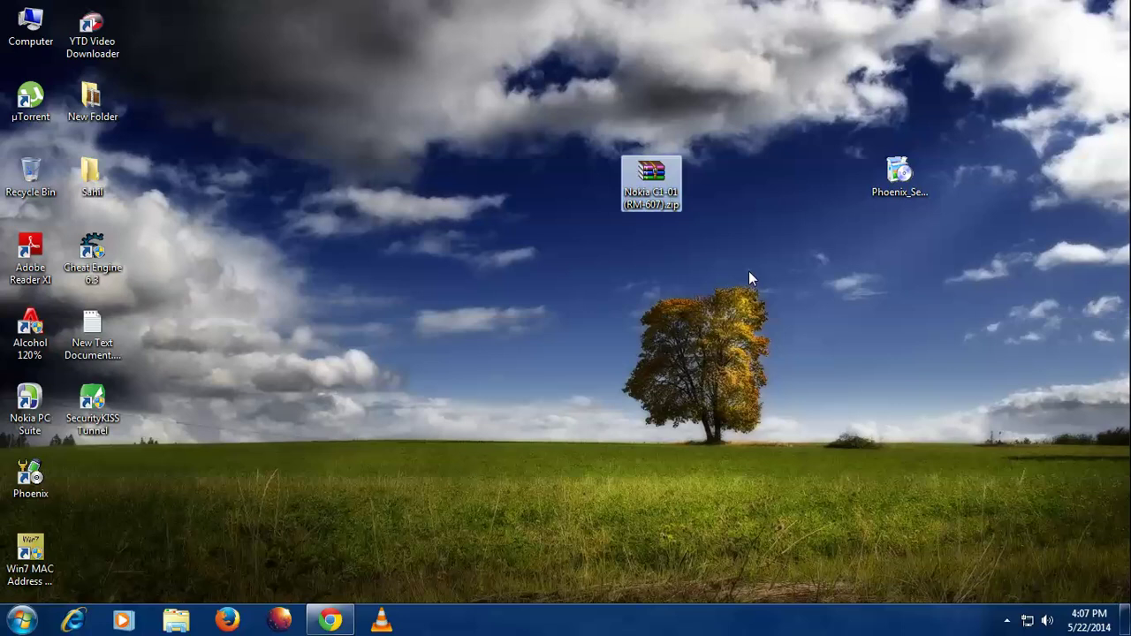
pyautogui.moveTo(768, 303); pyautogui.dragTo(466, 26)
pyautogui.moveTo(797, 304); pyautogui.dragTo(499, 106)
pyautogui.moveTo(738, 228); pyautogui.dragTo(443, 109)
pyautogui.moveTo(720, 251); pyautogui.dragTo(492, 70)
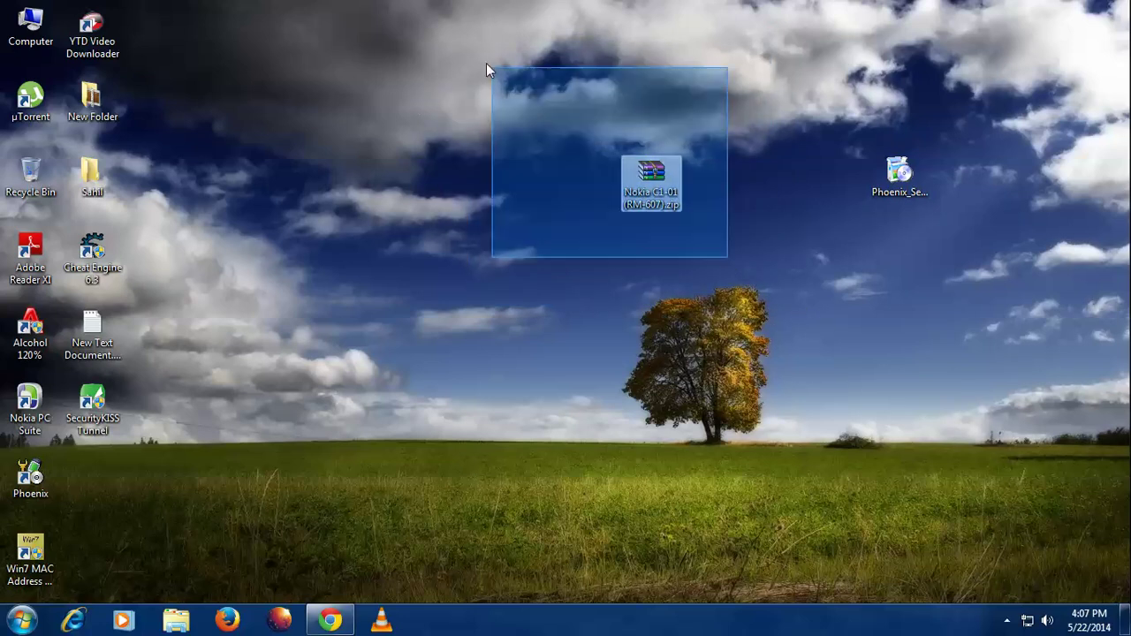
# Open the Nokia C1-01 zip in WinRAR and Phoenix's Products folder in Explorer
pyautogui.doubleClick(646, 190)
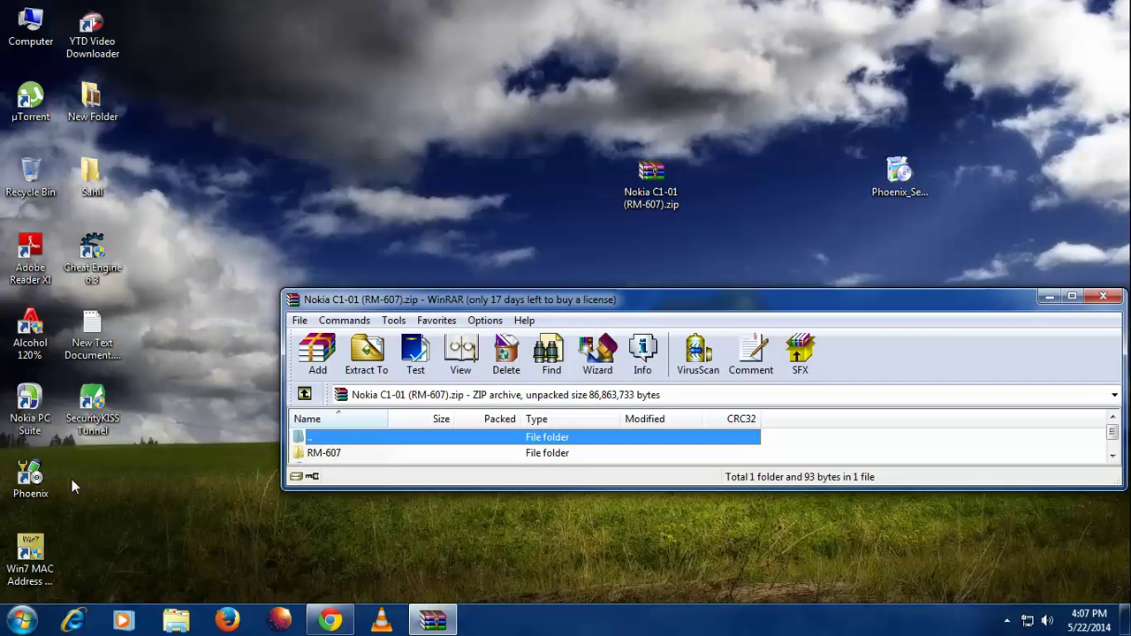
pyautogui.click(32, 477)
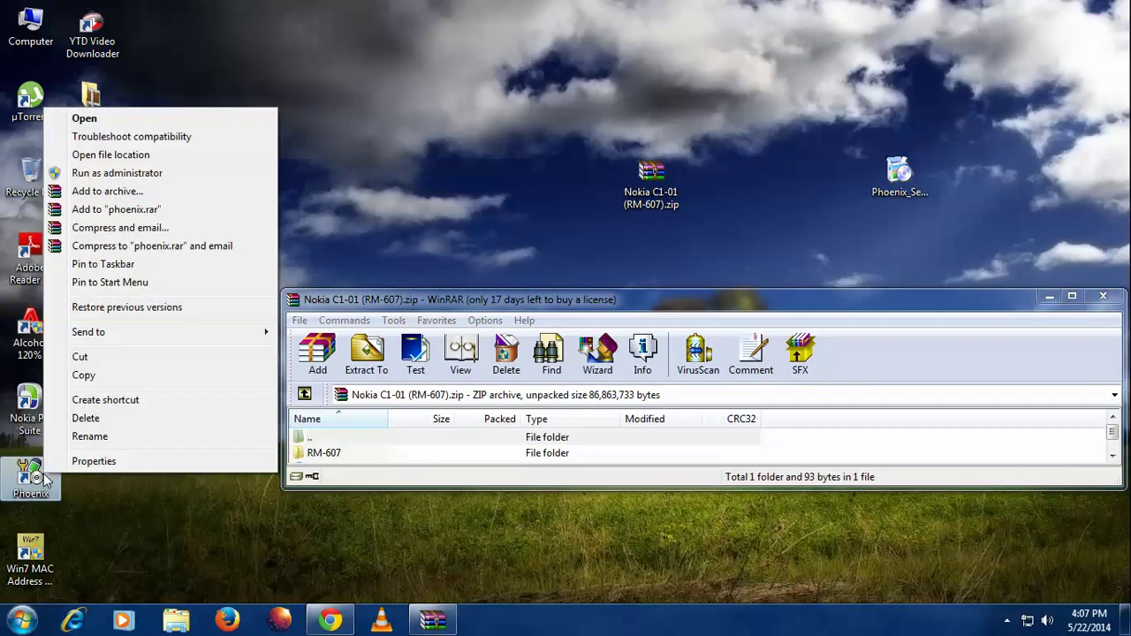
pyautogui.rightClick(44, 473)
pyautogui.click(80, 157)
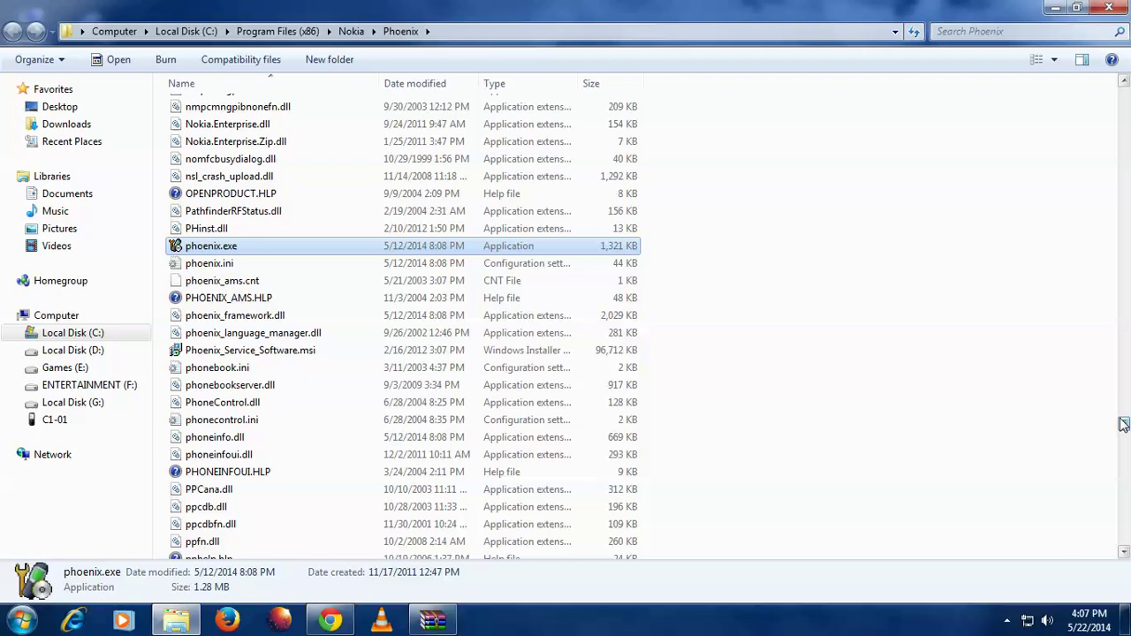
pyautogui.moveTo(1122, 424); pyautogui.dragTo(1120, 119)
pyautogui.scroll(2, 881, 313)
pyautogui.scroll(5, 1090, 212)
pyautogui.scroll(6, 1048, 151)
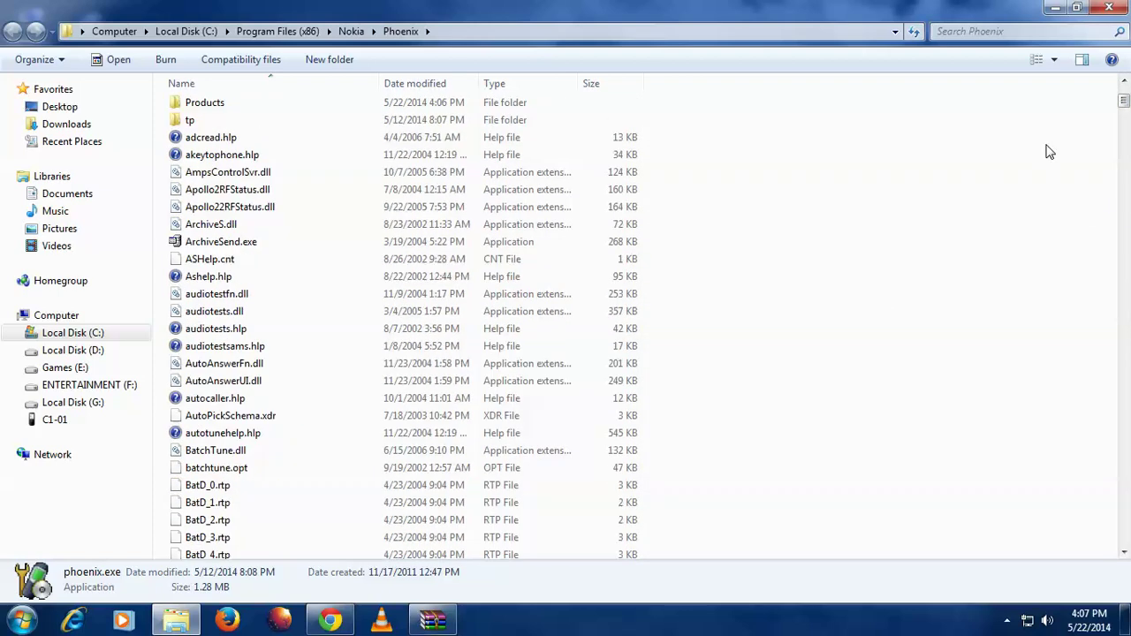
pyautogui.scroll(3, 495, 208)
pyautogui.doubleClick(490, 228)
# Extract the RM-607 folder from the archive into Products, then close the Phoenix folder
pyautogui.click(432, 620)
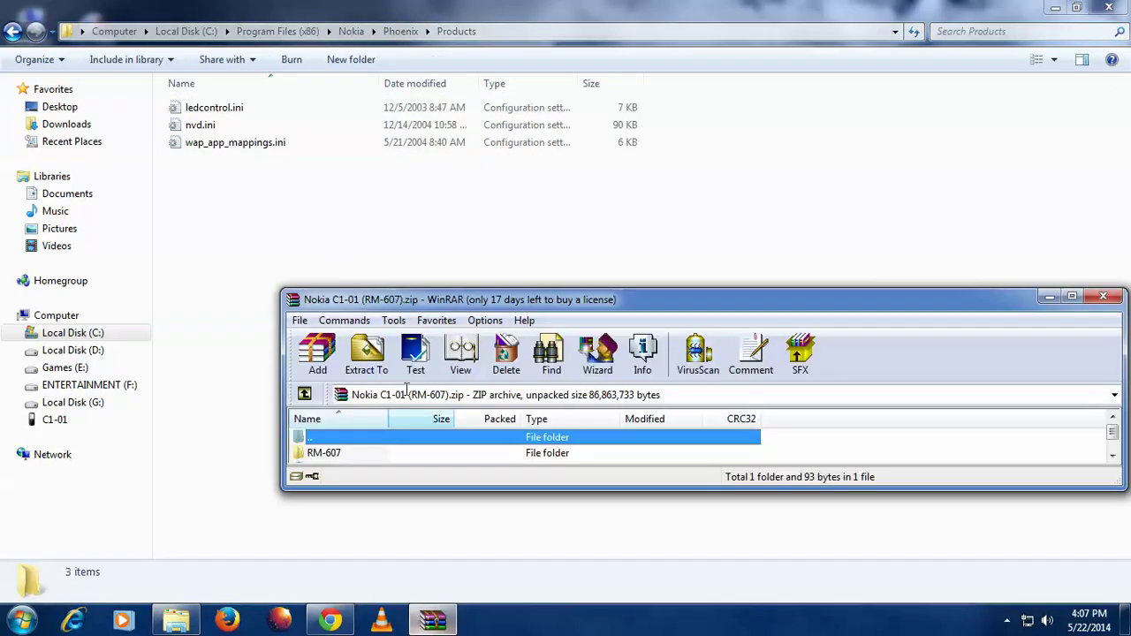
pyautogui.doubleClick(347, 455)
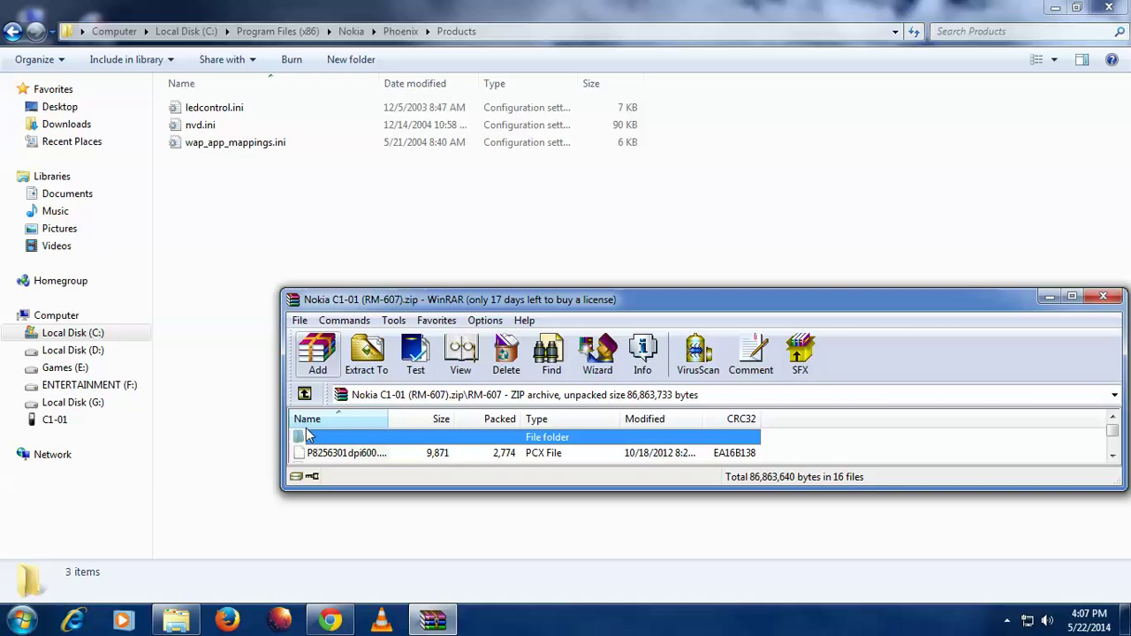
pyautogui.click(310, 452)
pyautogui.doubleClick(309, 437)
pyautogui.moveTo(323, 452); pyautogui.dragTo(416, 132)
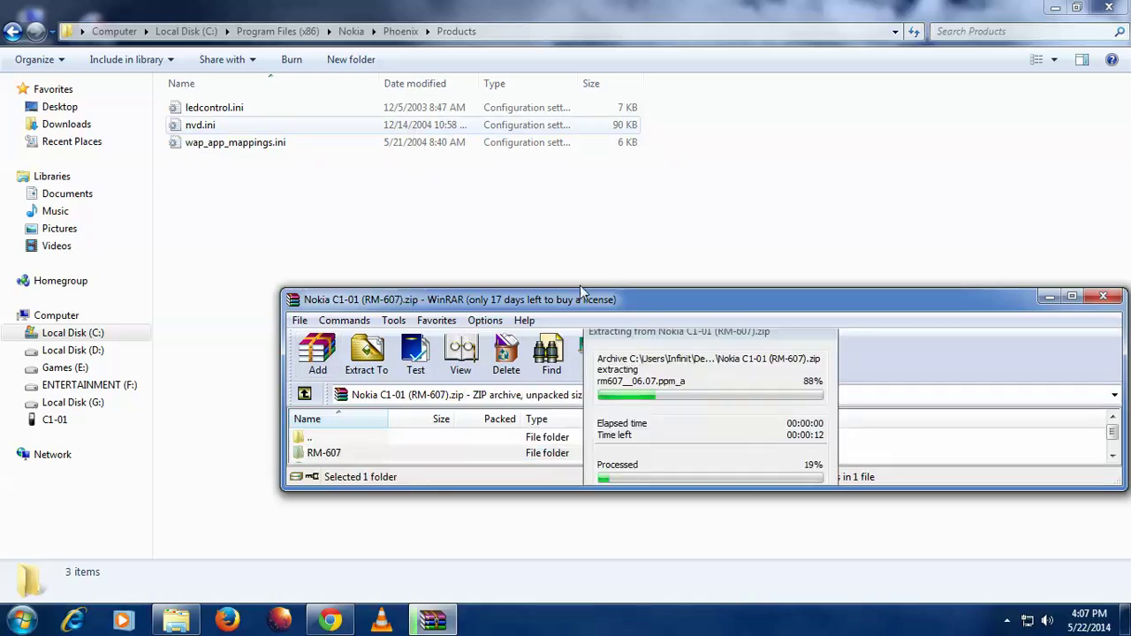
pyautogui.click(531, 378)
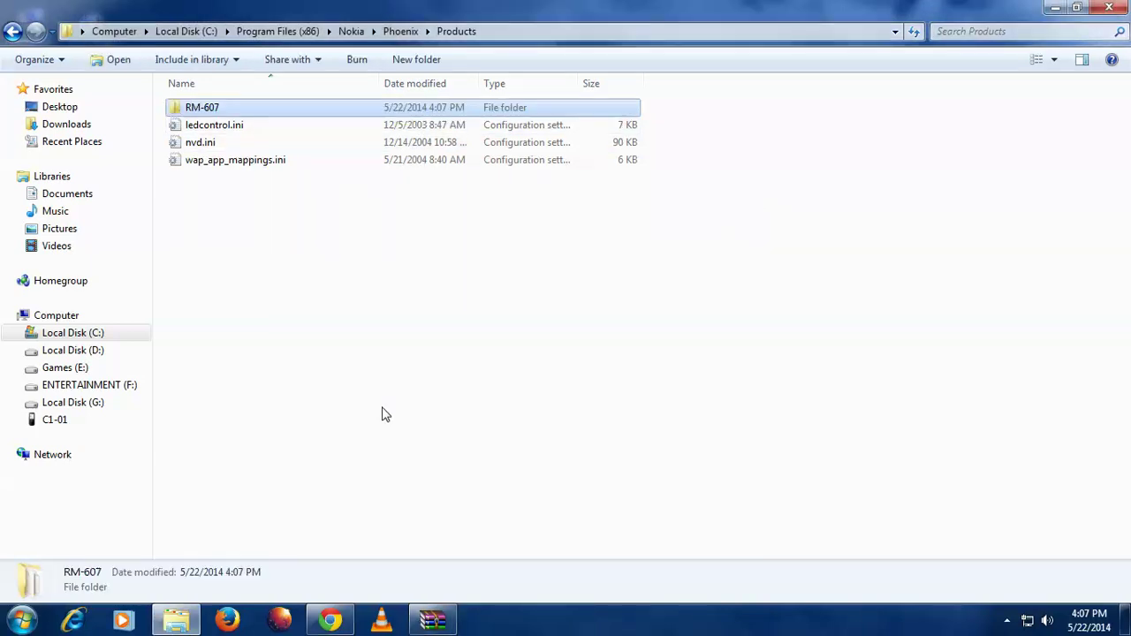
pyautogui.click(1108, 7)
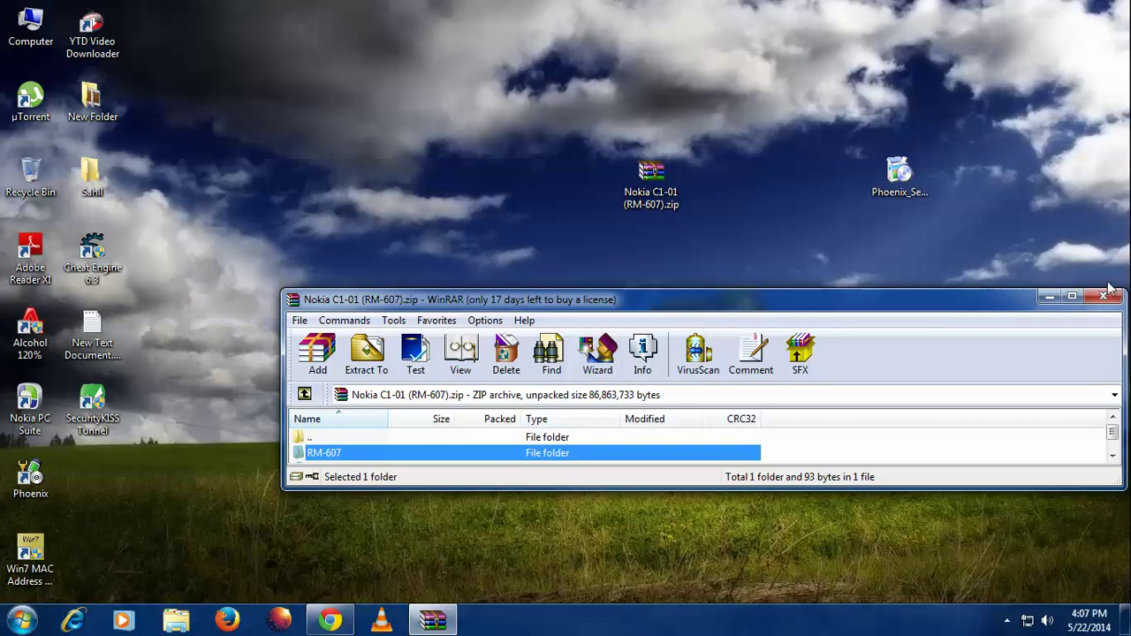
# Launch Phoenix and select RM-607 in Open Product using the 'RM-607' type filter
pyautogui.doubleClick(30, 477)
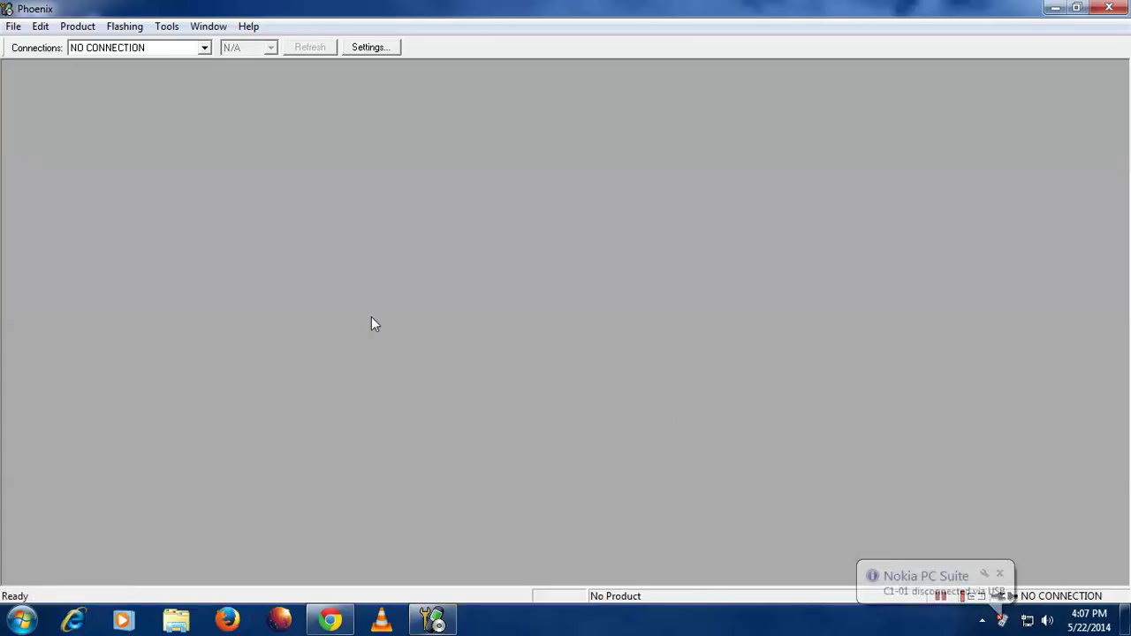
pyautogui.click(13, 26)
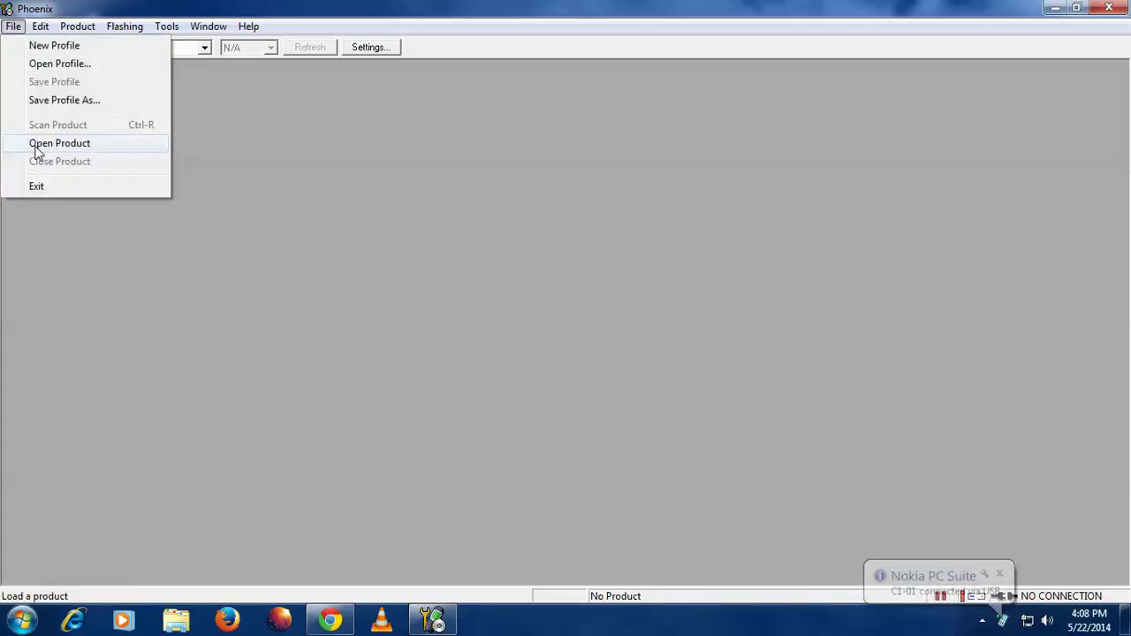
pyautogui.click(35, 144)
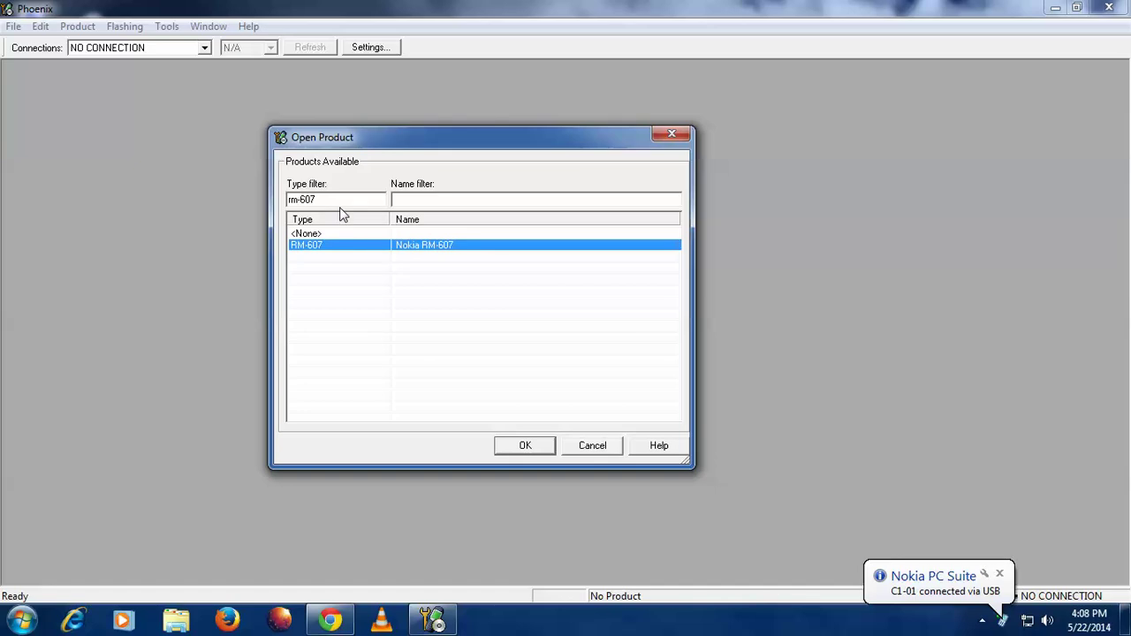
pyautogui.moveTo(316, 200); pyautogui.dragTo(265, 202)
pyautogui.press('BackSpace')
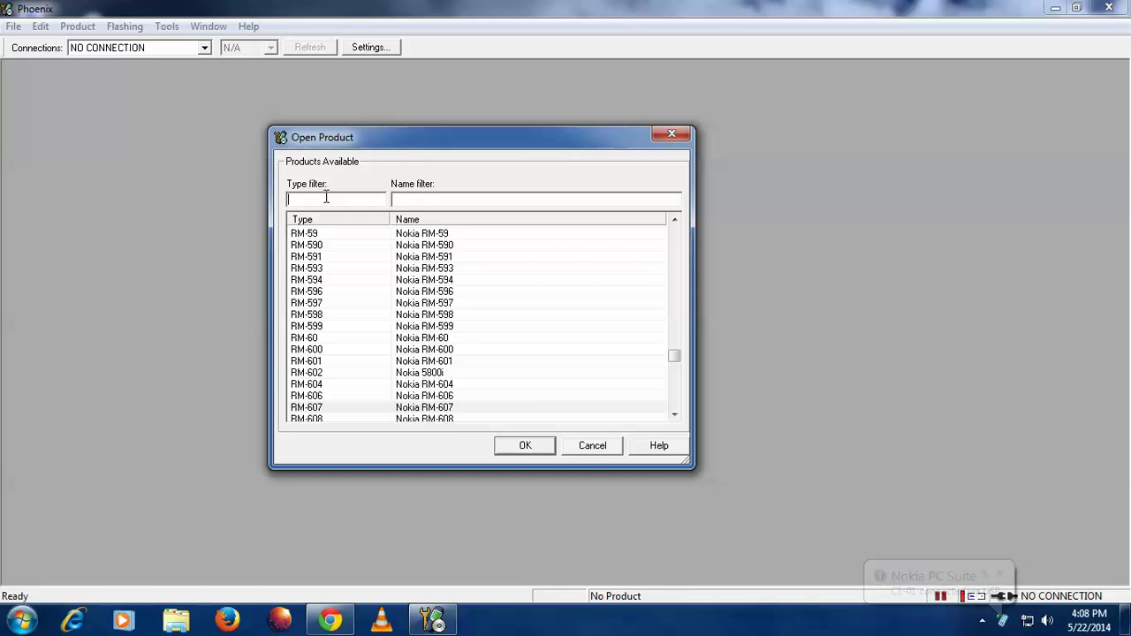
pyautogui.write('RM')
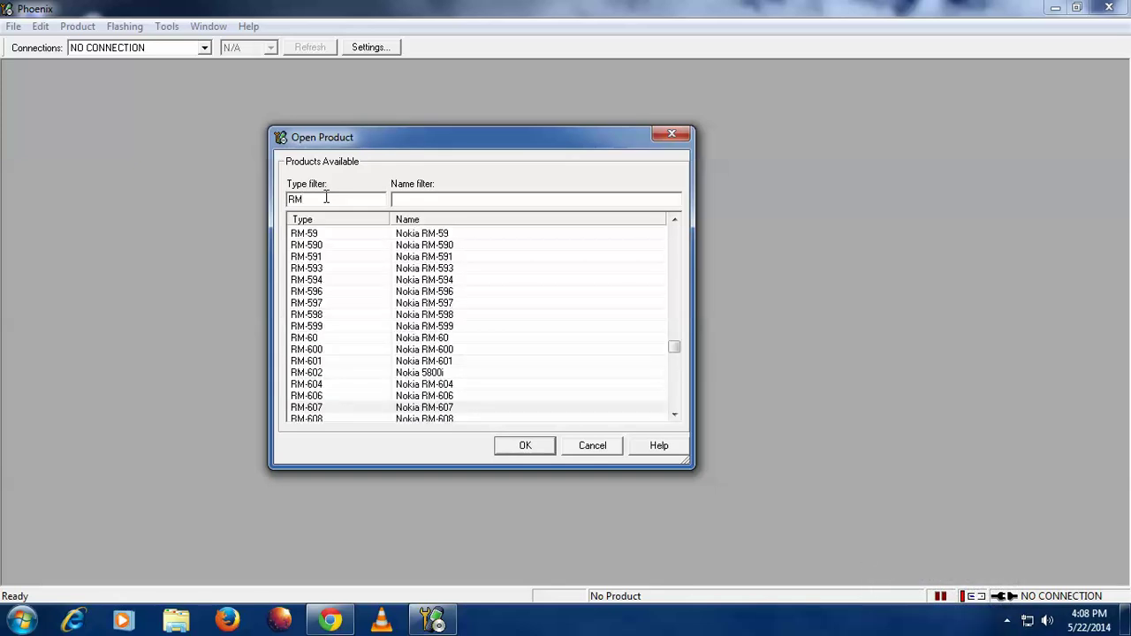
pyautogui.write('_607')
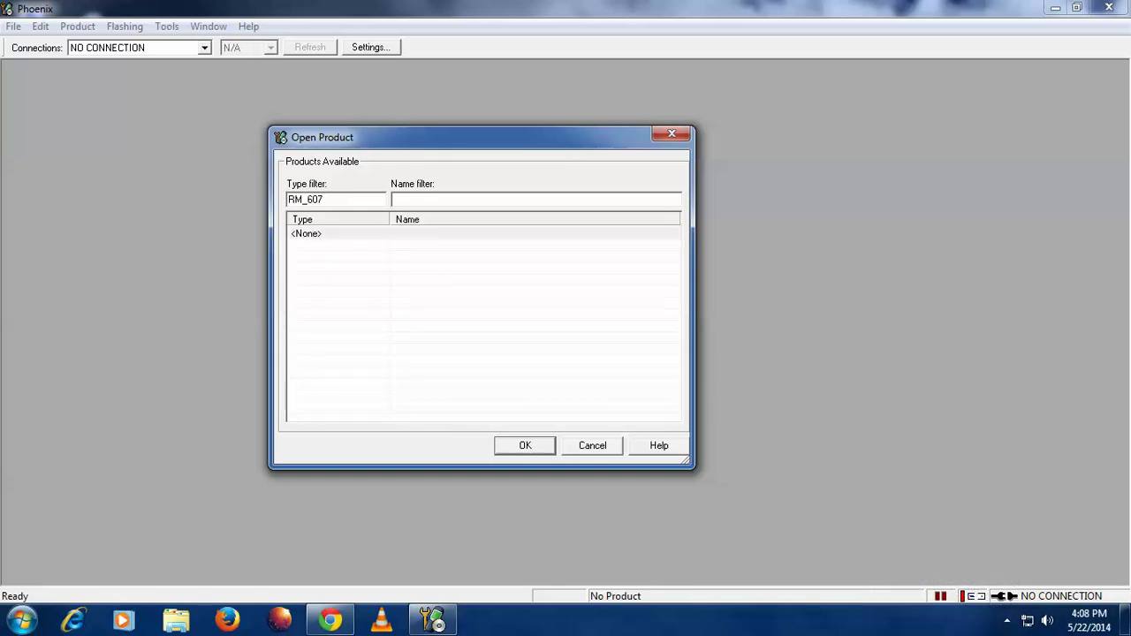
pyautogui.press('BackSpace')
pyautogui.press('BackSpace')
pyautogui.press('BackSpace')
pyautogui.press('BackSpace')
pyautogui.write('-')
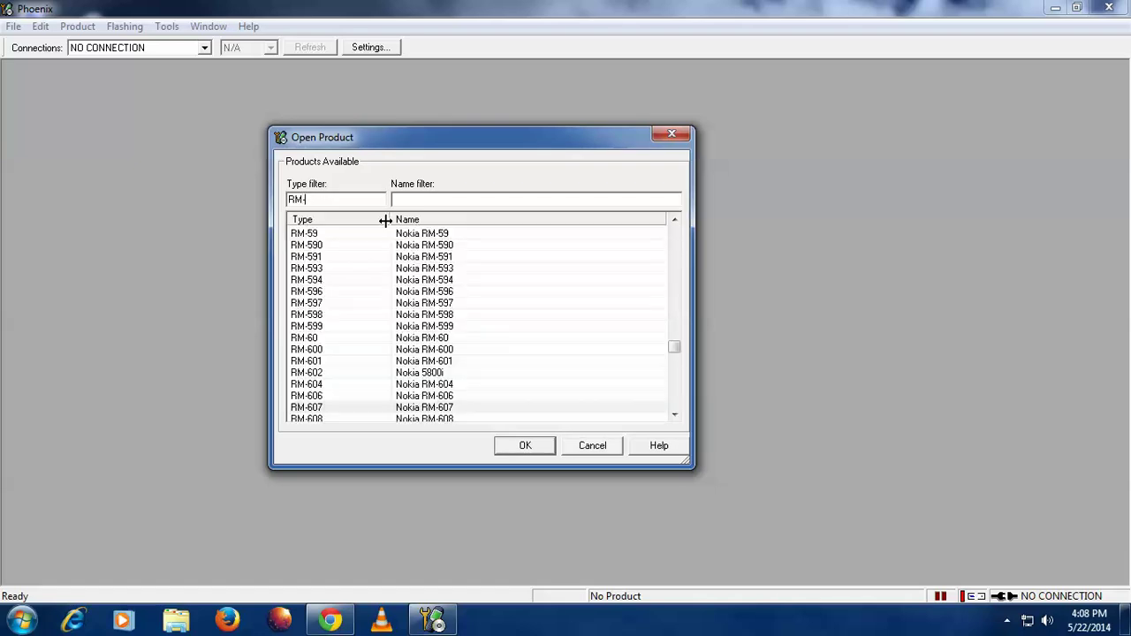
pyautogui.write('607')
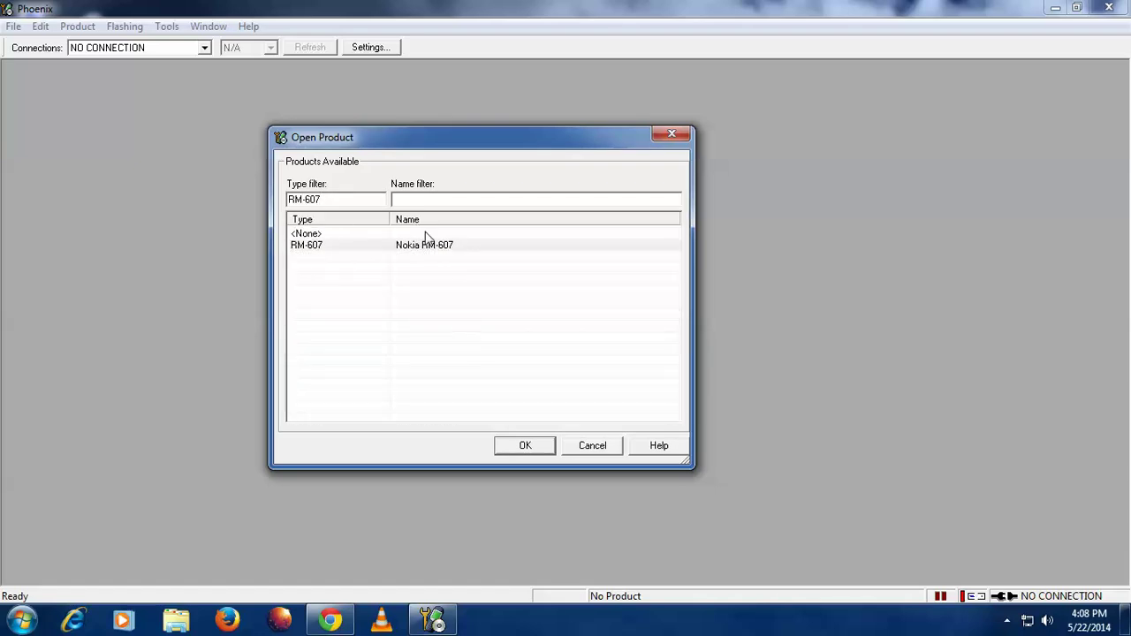
pyautogui.click(429, 248)
# Confirm the RM-607 product and choose the USB1 - RM-607 connection
pyautogui.click(523, 446)
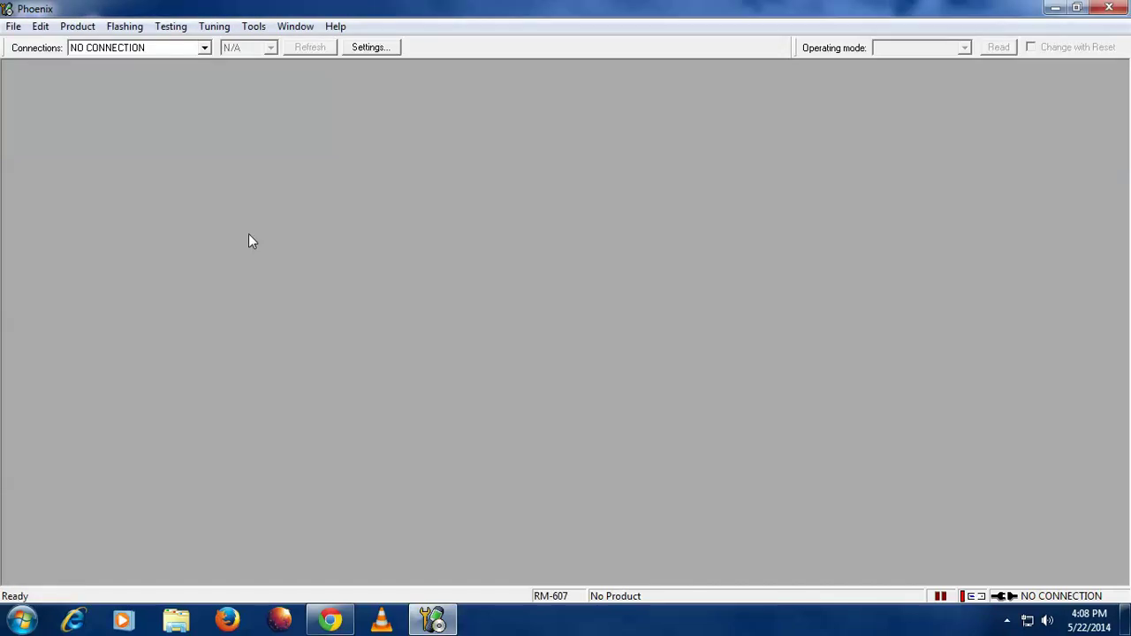
pyautogui.click(90, 50)
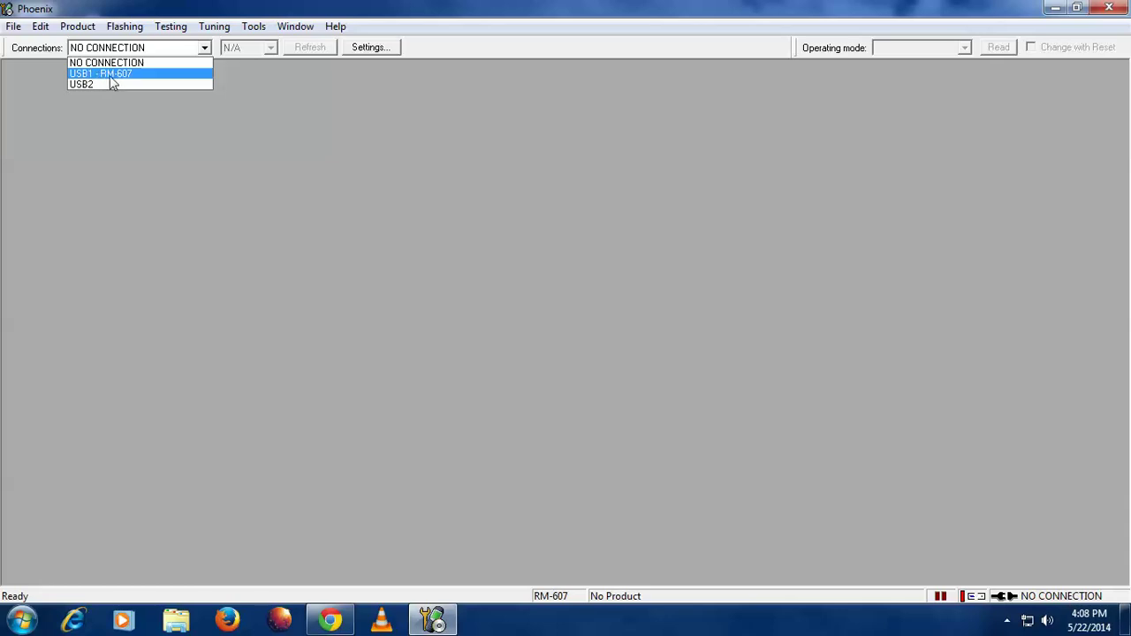
pyautogui.click(111, 76)
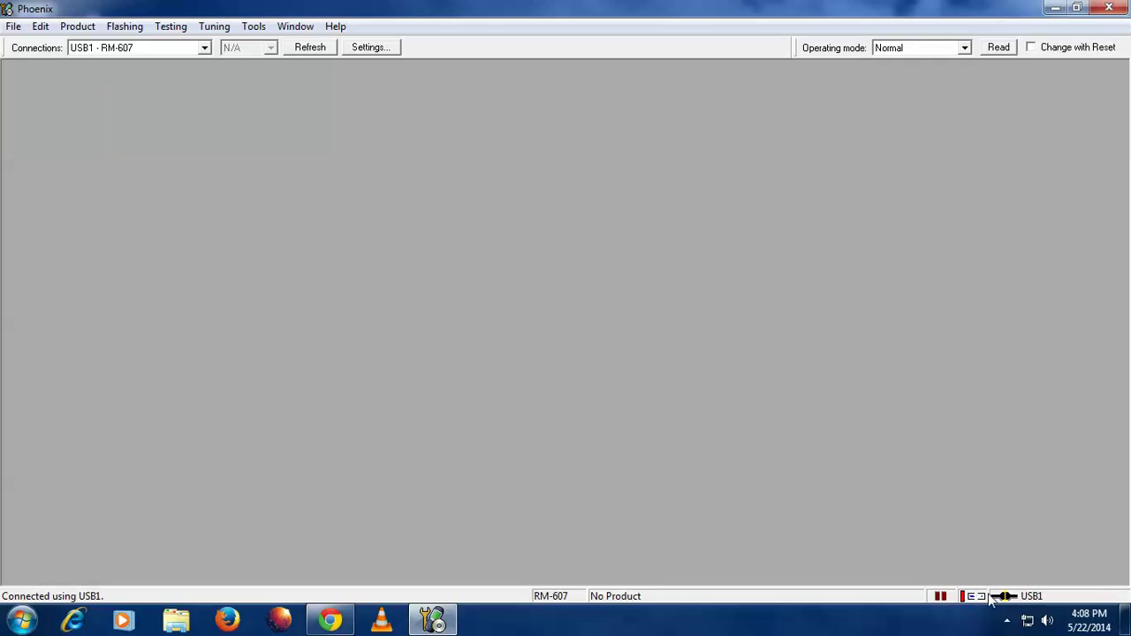
# Open Flashing > Firmware Update, loading RM-607 code with SW 06.15, and shift the window right
pyautogui.click(113, 28)
pyautogui.click(141, 46)
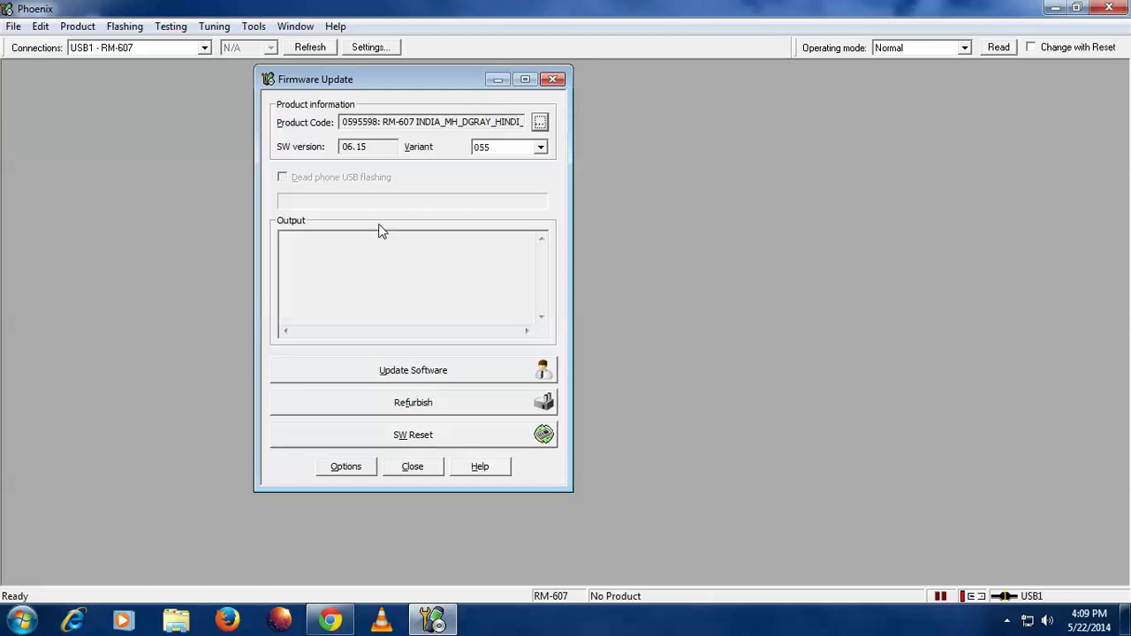
pyautogui.moveTo(360, 82); pyautogui.dragTo(436, 81)
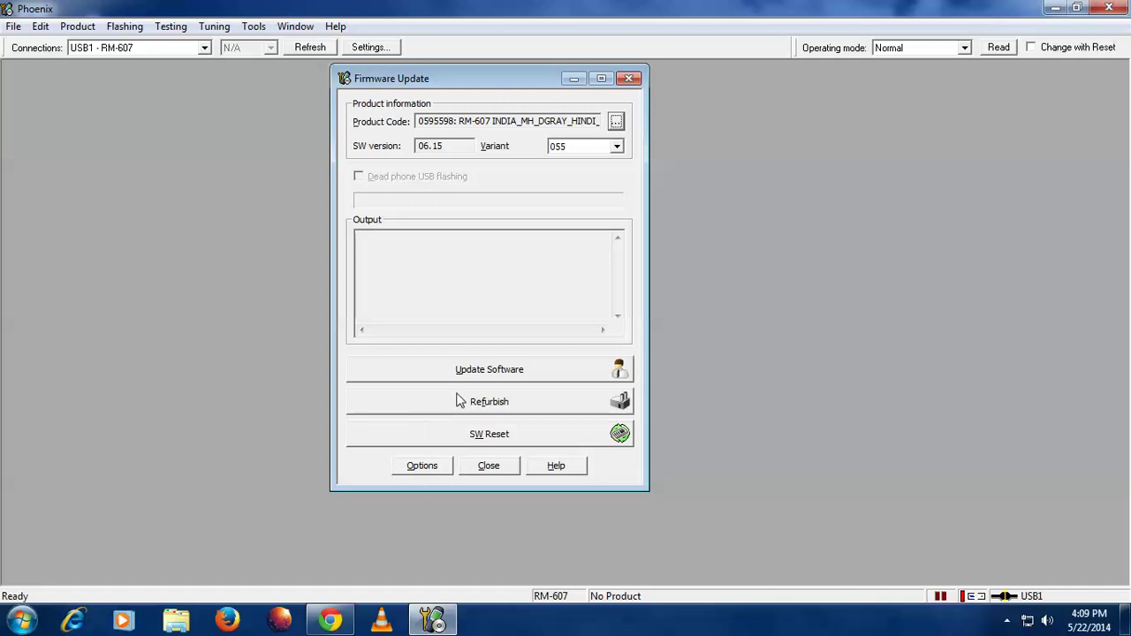
# Start the Refurbish flash with firmware 06.15 and let it reach 54%
pyautogui.click(494, 408)
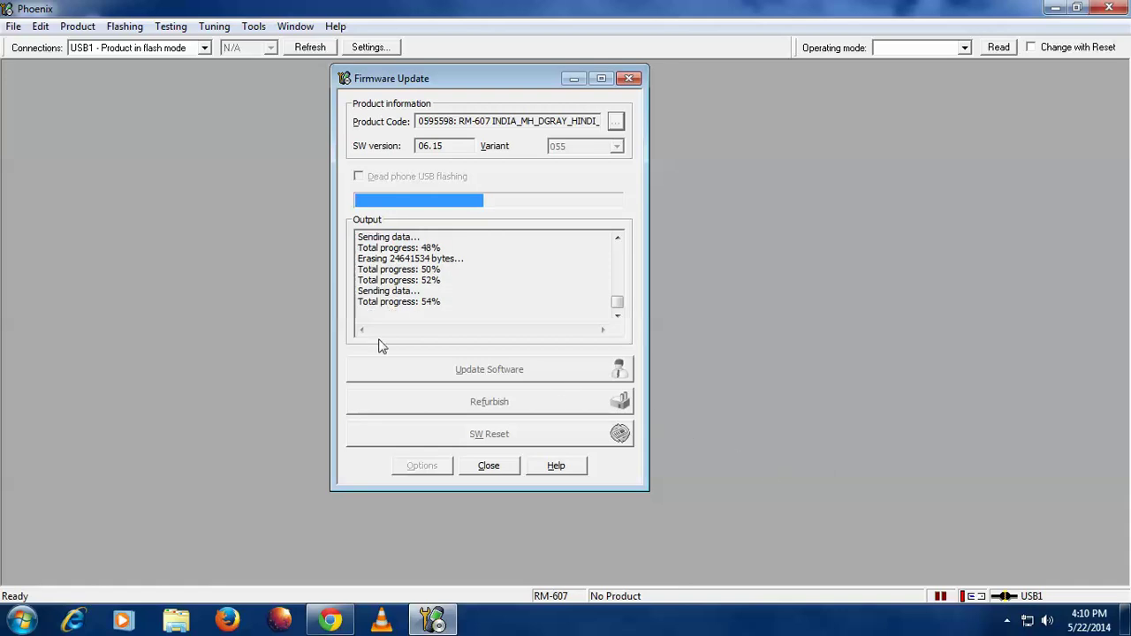
# Review the Output log while flashing advances to 86%
pyautogui.moveTo(618, 301)
pyautogui.mouseDown()
pyautogui.moveTo(618, 256)
pyautogui.moveTo(608, 307)
pyautogui.mouseUp()
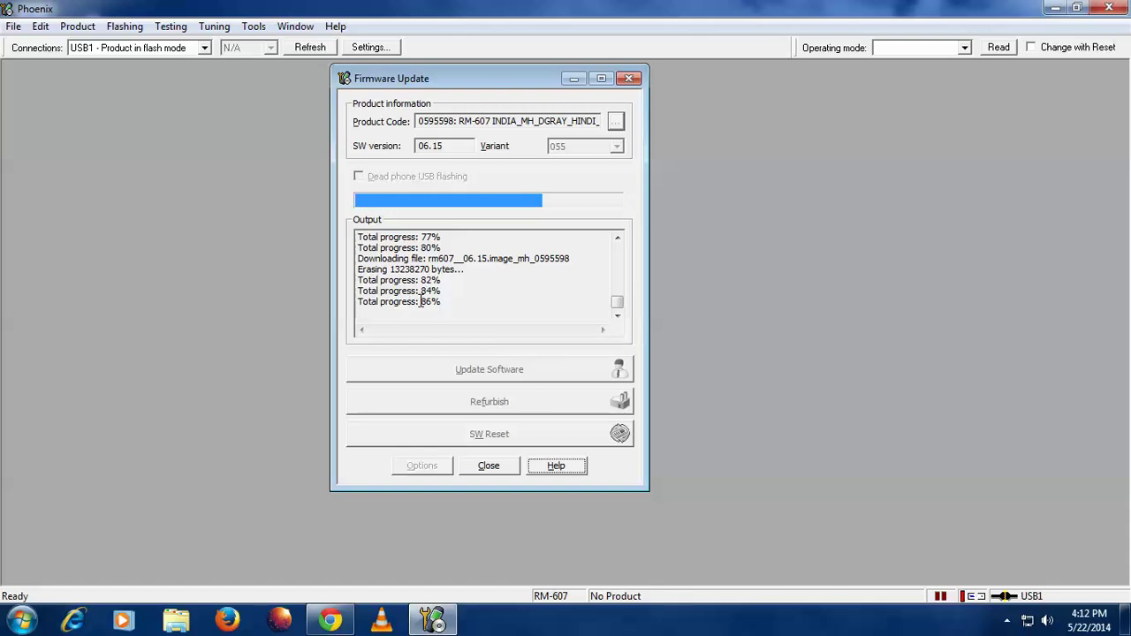
# Follow the Output log through flashing completion, bootup verification and factory sets
pyautogui.moveTo(420, 301); pyautogui.dragTo(488, 306)
pyautogui.click(488, 305)
pyautogui.click(423, 315)
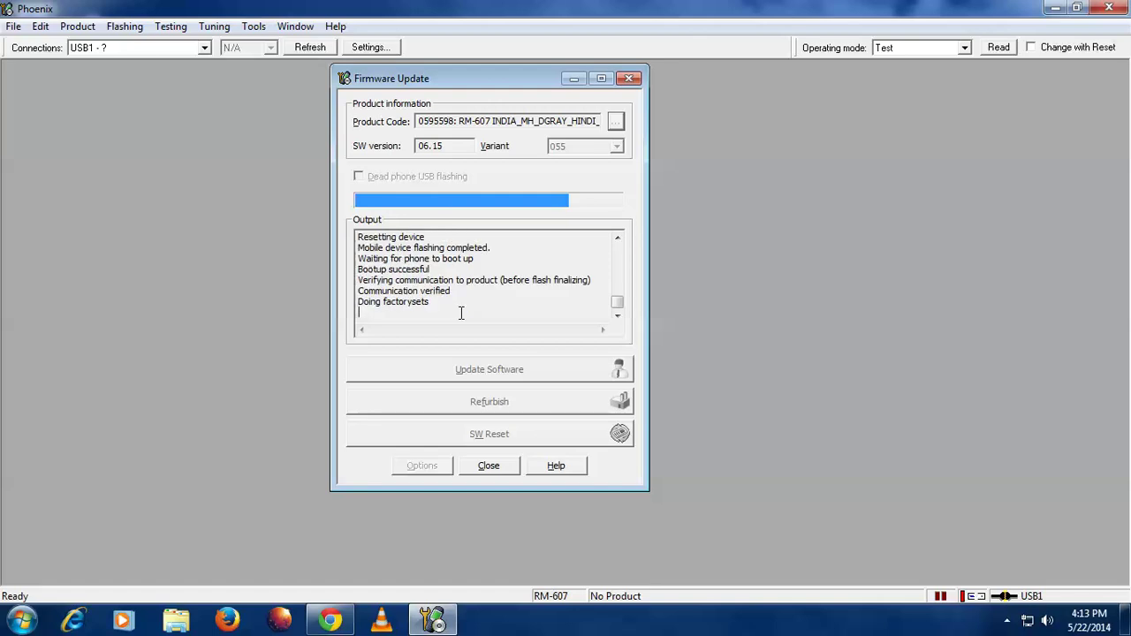
pyautogui.doubleClick(396, 301)
pyautogui.click(475, 304)
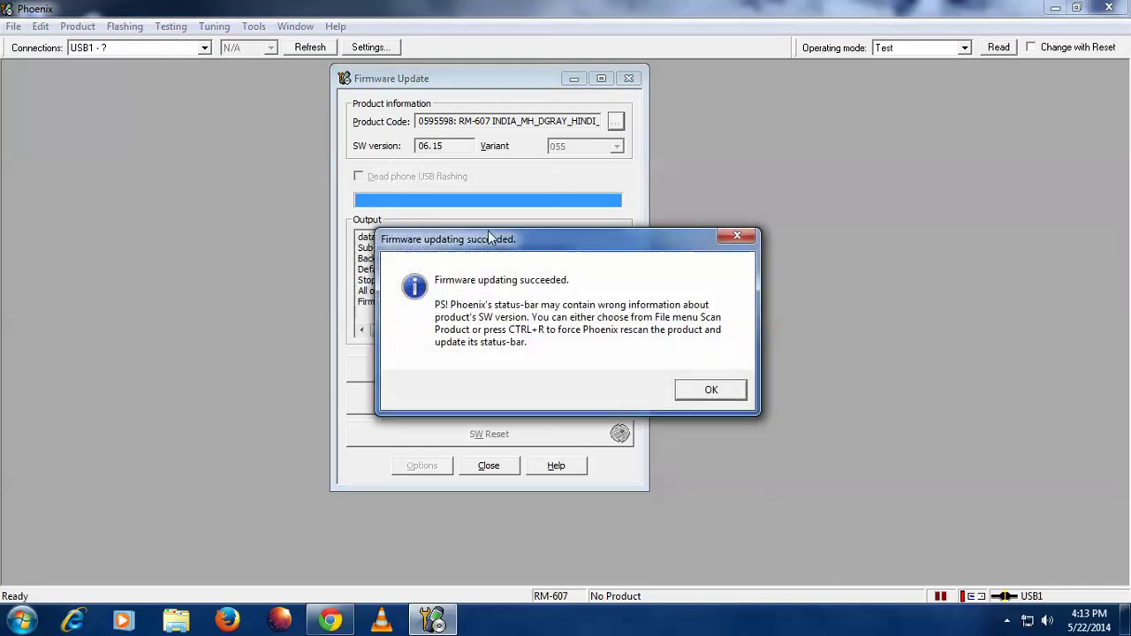
# Confirm the 'Firmware updating succeeded' message with OK and close the Firmware Update dialog
pyautogui.moveTo(489, 239); pyautogui.dragTo(493, 202)
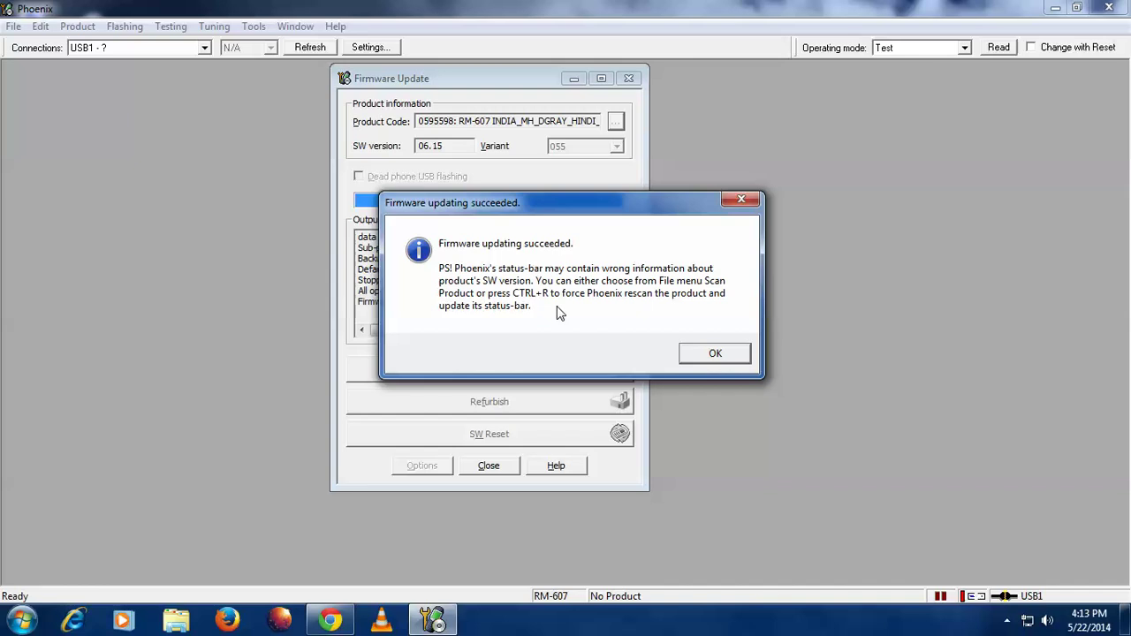
pyautogui.moveTo(541, 202); pyautogui.dragTo(524, 157)
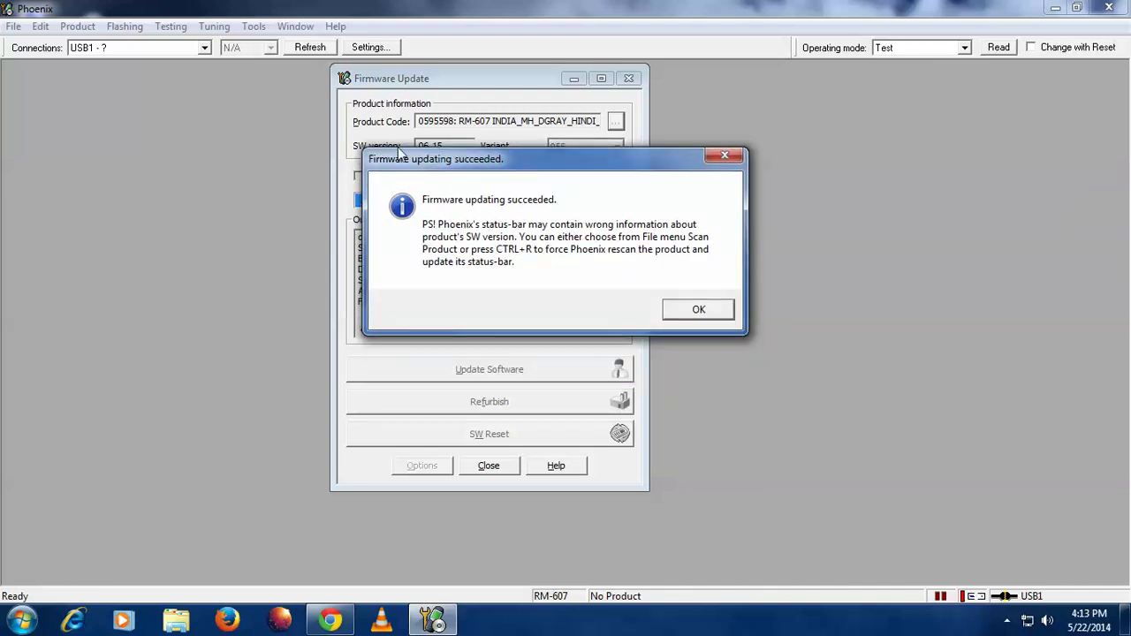
pyautogui.moveTo(399, 154); pyautogui.dragTo(412, 228)
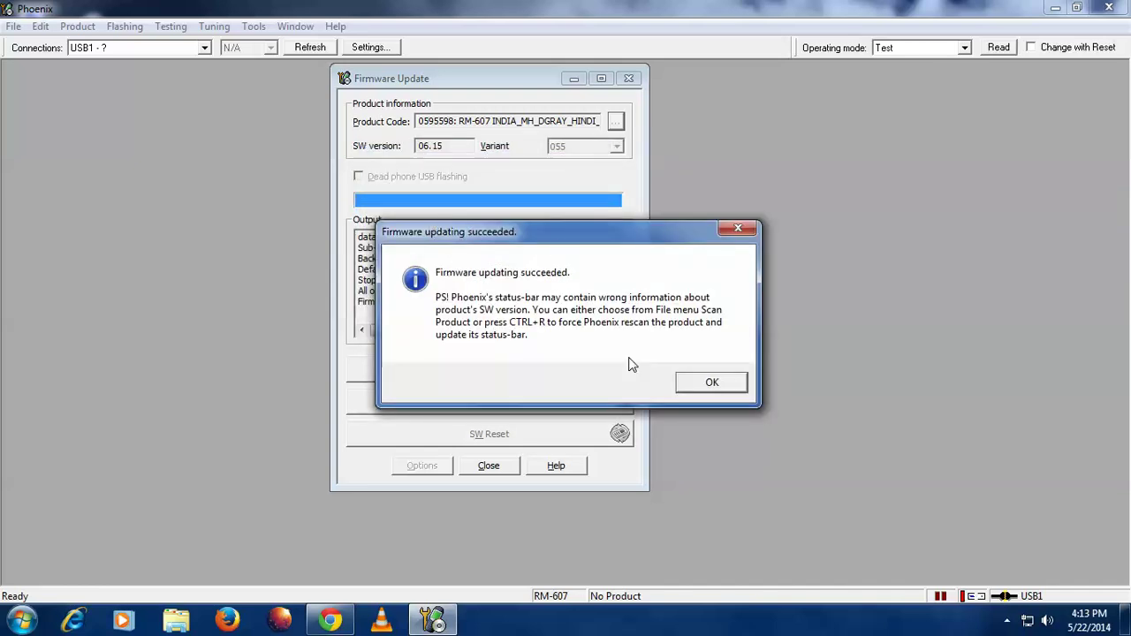
pyautogui.click(711, 383)
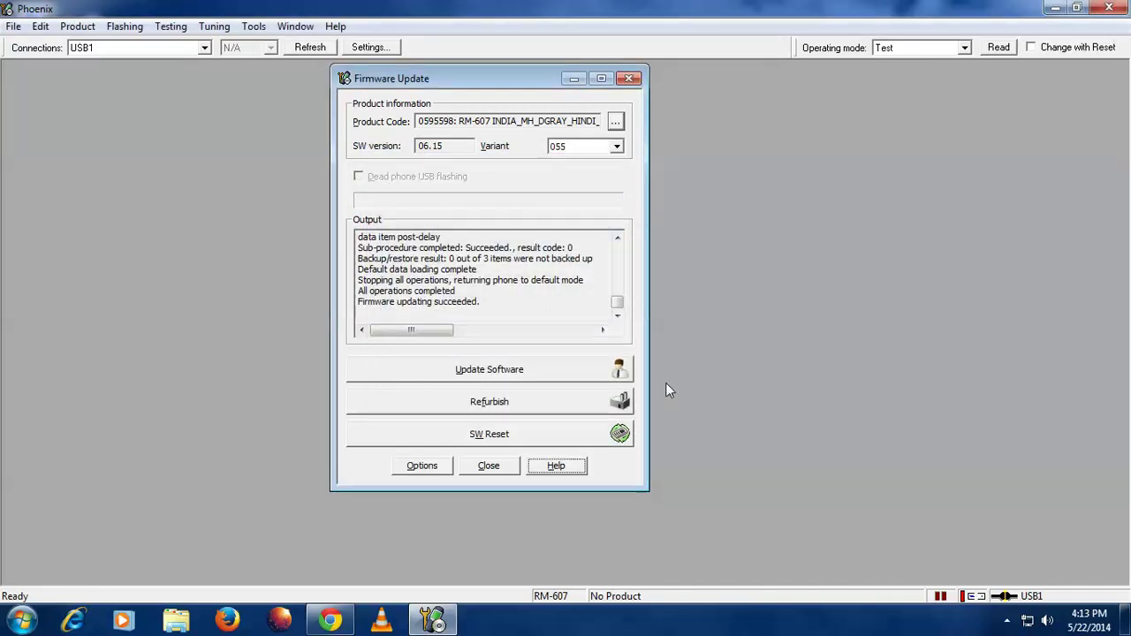
pyautogui.click(491, 465)
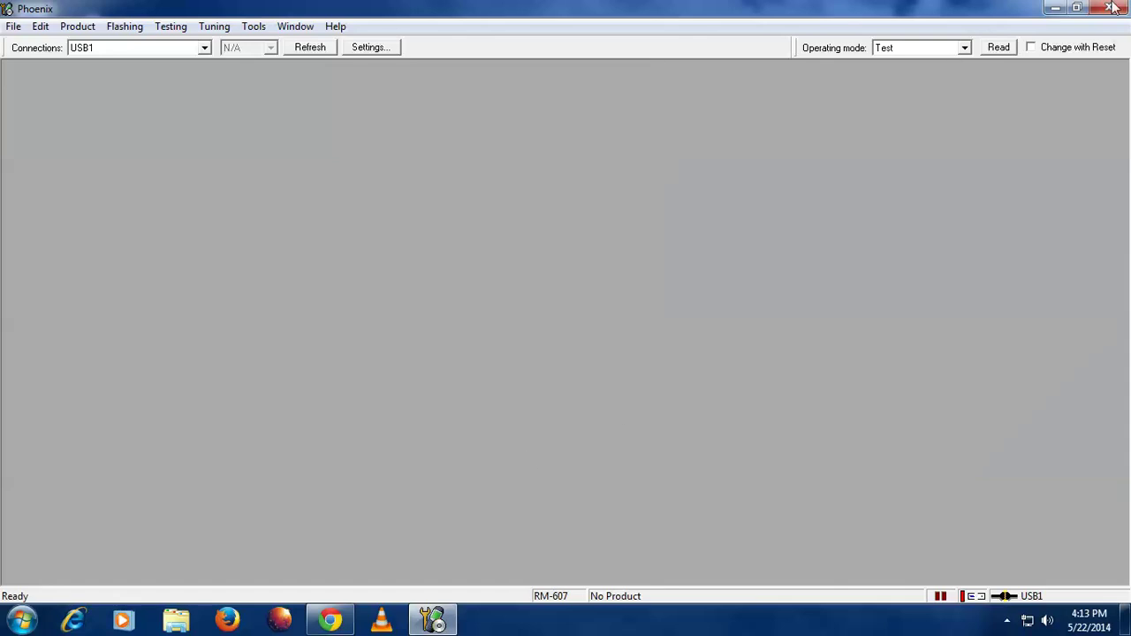
# Exit Phoenix, refresh the desktop and select the Nokia C1-01 (RM-607).zip icon
pyautogui.click(1112, 7)
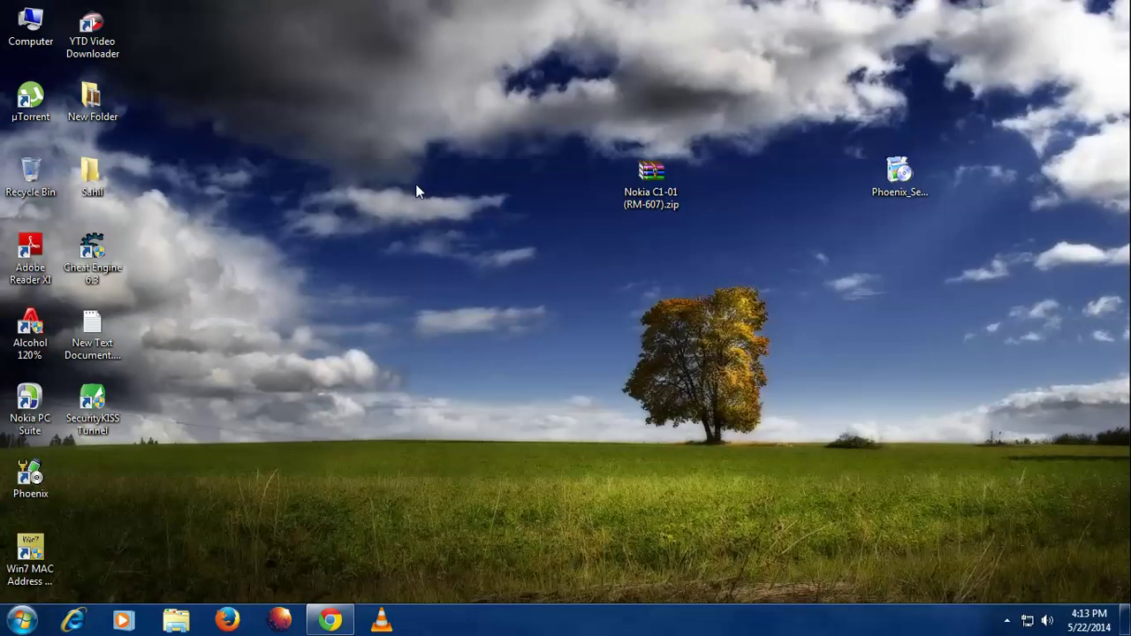
pyautogui.rightClick(415, 183)
pyautogui.click(431, 228)
pyautogui.moveTo(561, 138)
pyautogui.mouseDown()
pyautogui.moveTo(767, 299)
pyautogui.moveTo(513, 124)
pyautogui.mouseUp()
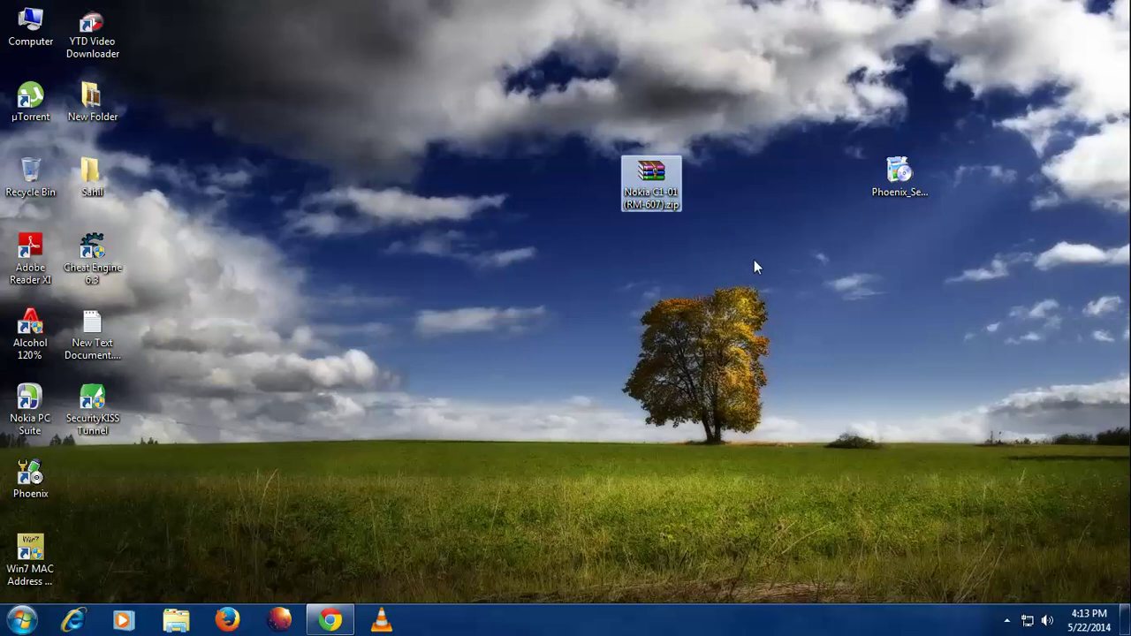